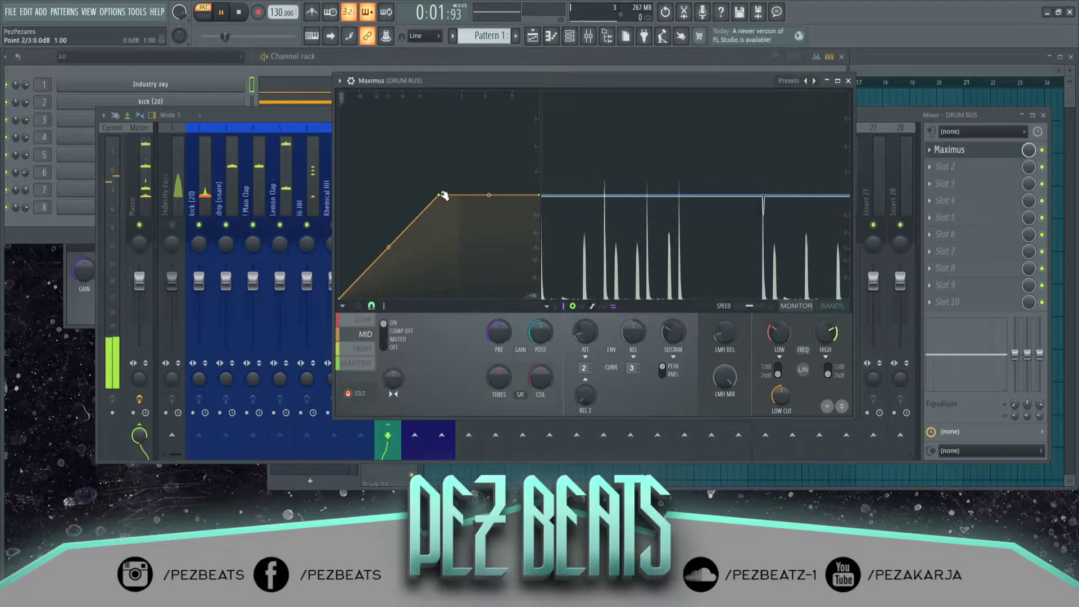
Lower the mid band's compression knee to about -11.2 dB and bend the curve above it upward, checking against playback.
drag(443, 195, 388, 250)
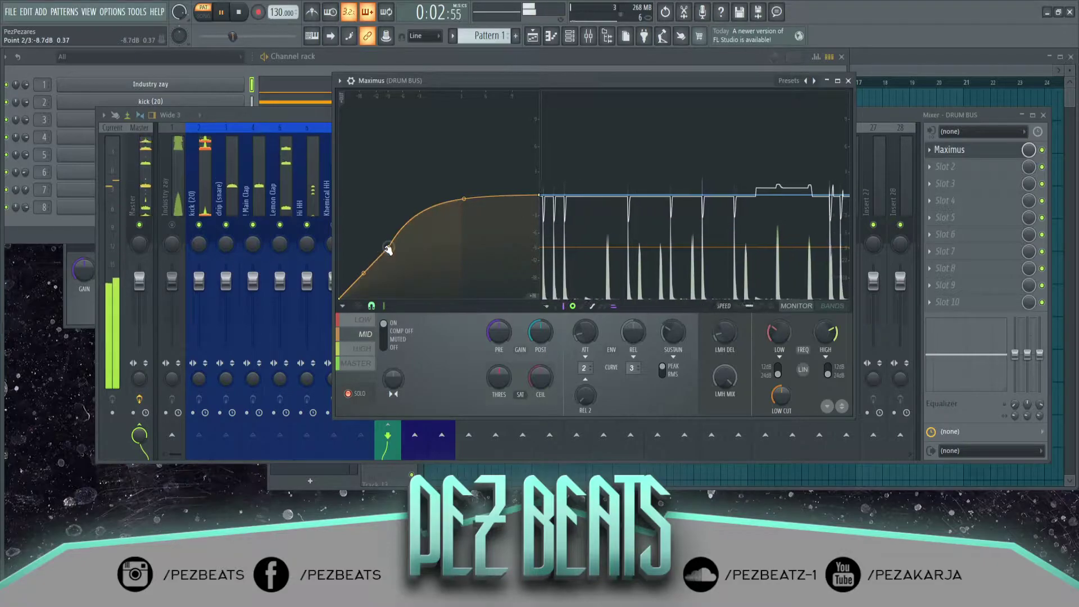
key(space)
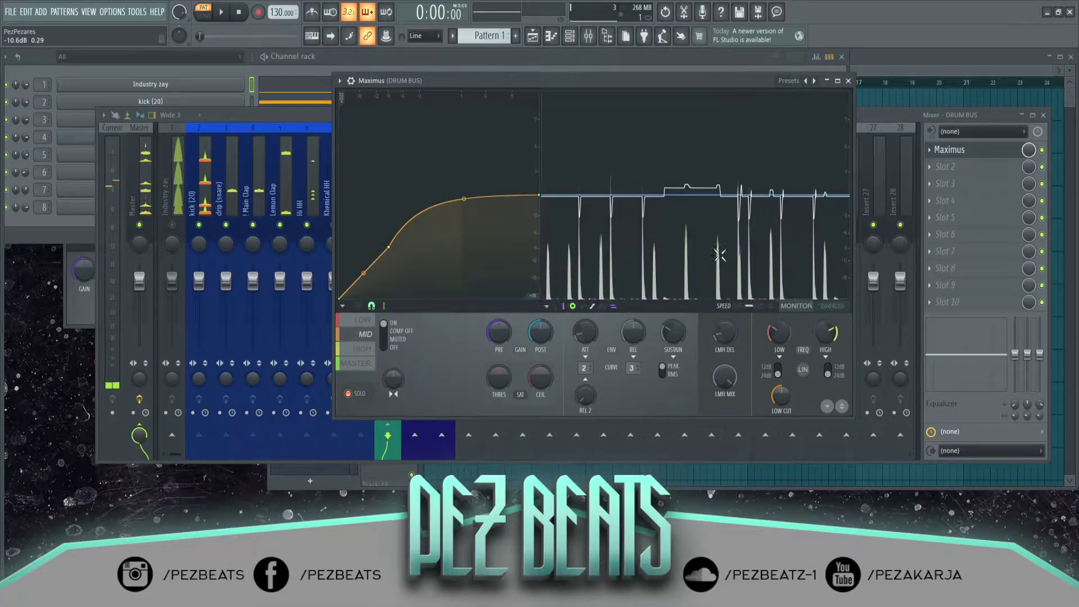
key(space)
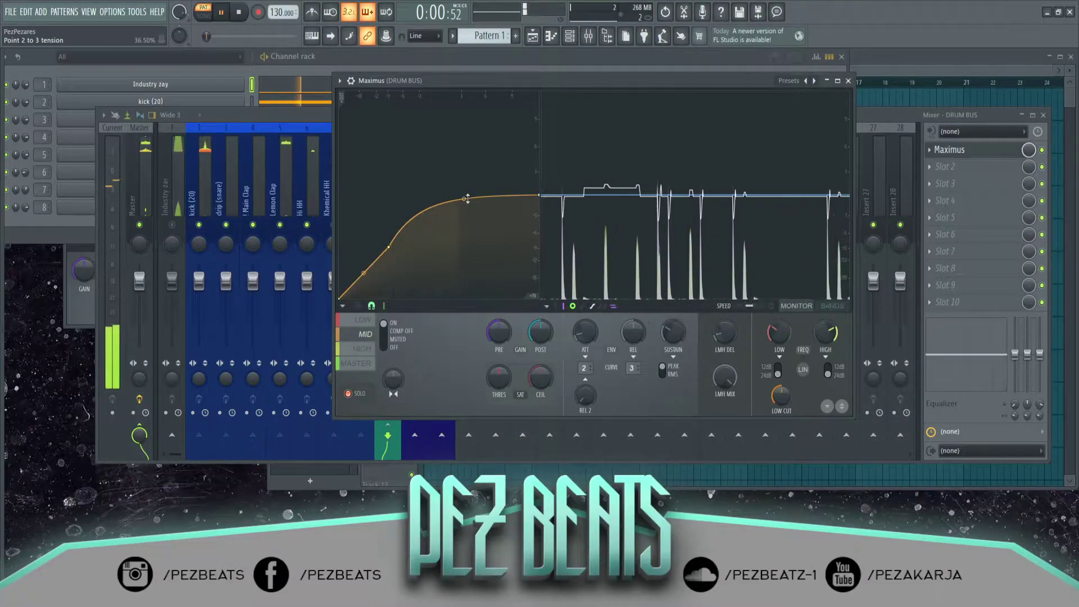
drag(467, 198, 443, 228)
key(space)
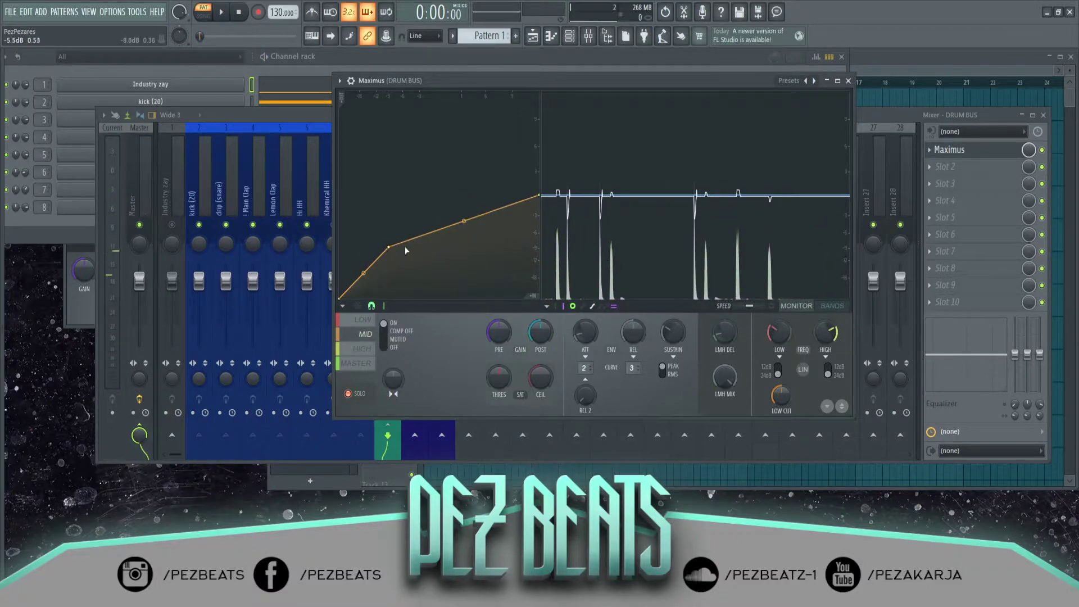
key(space)
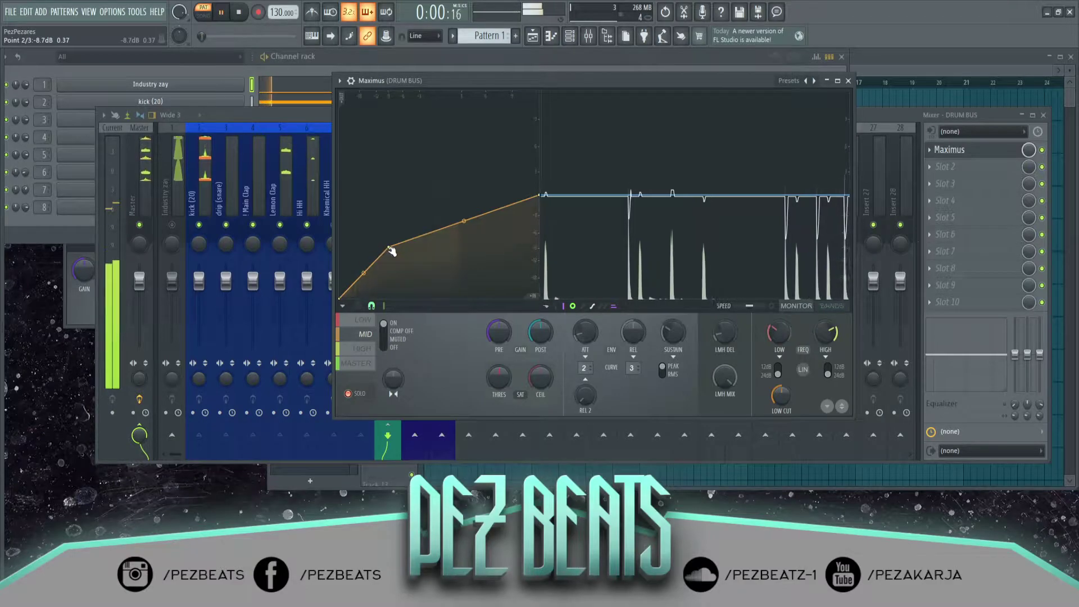
drag(392, 250, 384, 257)
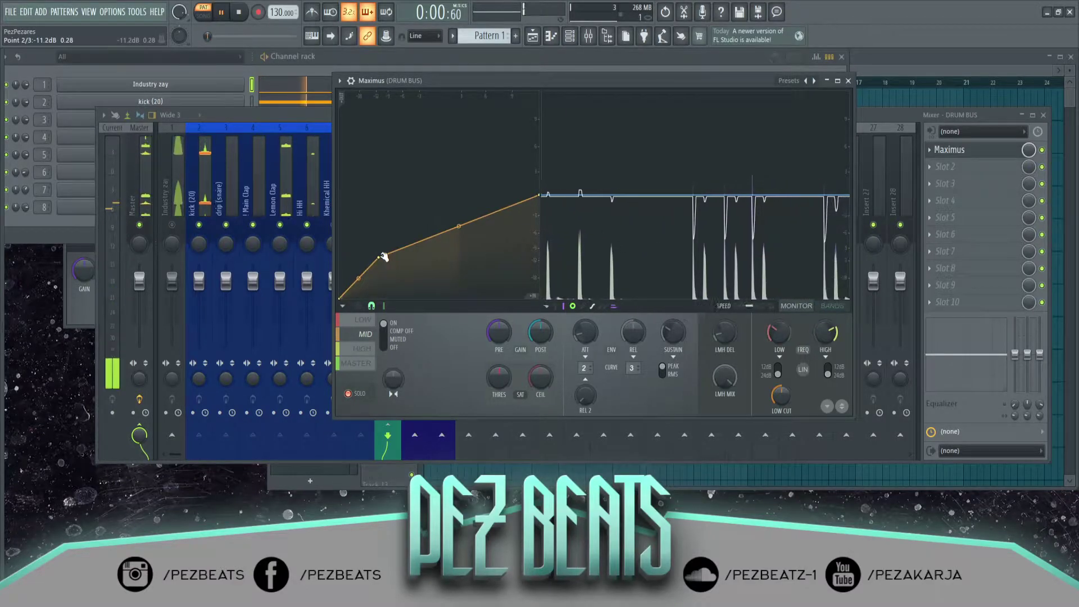
key(space)
drag(459, 226, 460, 204)
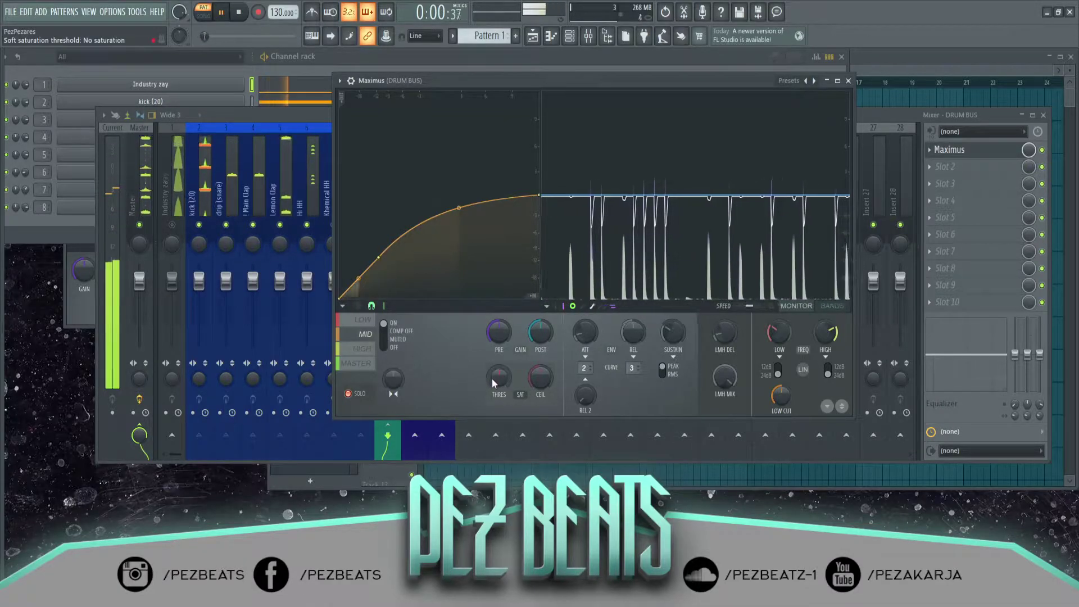
Add soft saturation to the mid band with the saturation threshold and adjust the band's stereo separation.
drag(499, 378, 498, 338)
mouse_move(499, 378)
mouse_down()
mouse_move(498, 354)
mouse_move(502, 384)
mouse_up()
drag(394, 379, 397, 385)
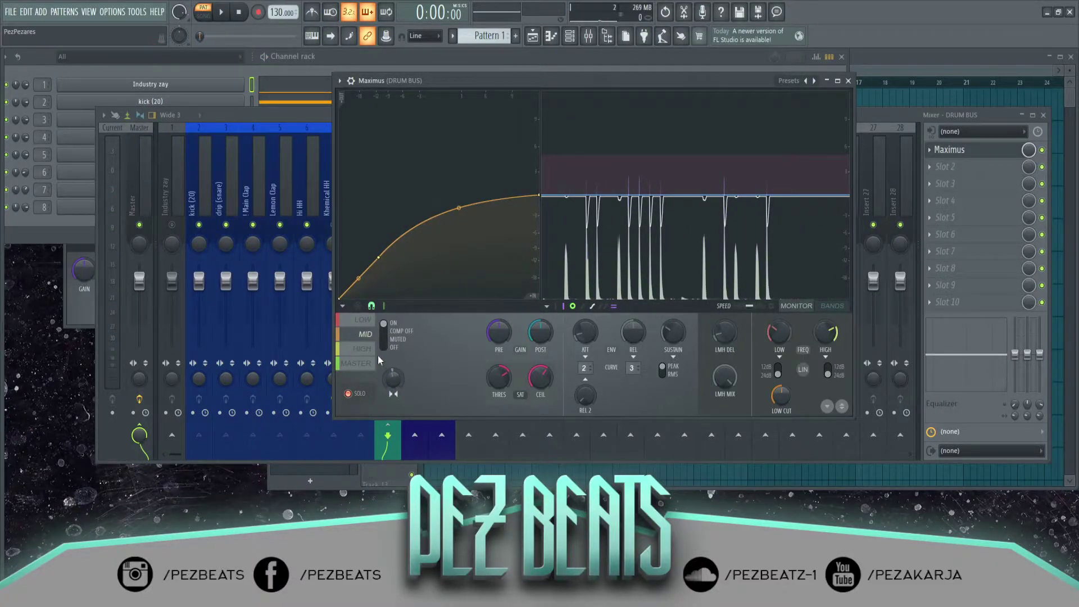
For the high band, lower the compression knee to about -11.2 dB and round the curve above it during playback.
key(space)
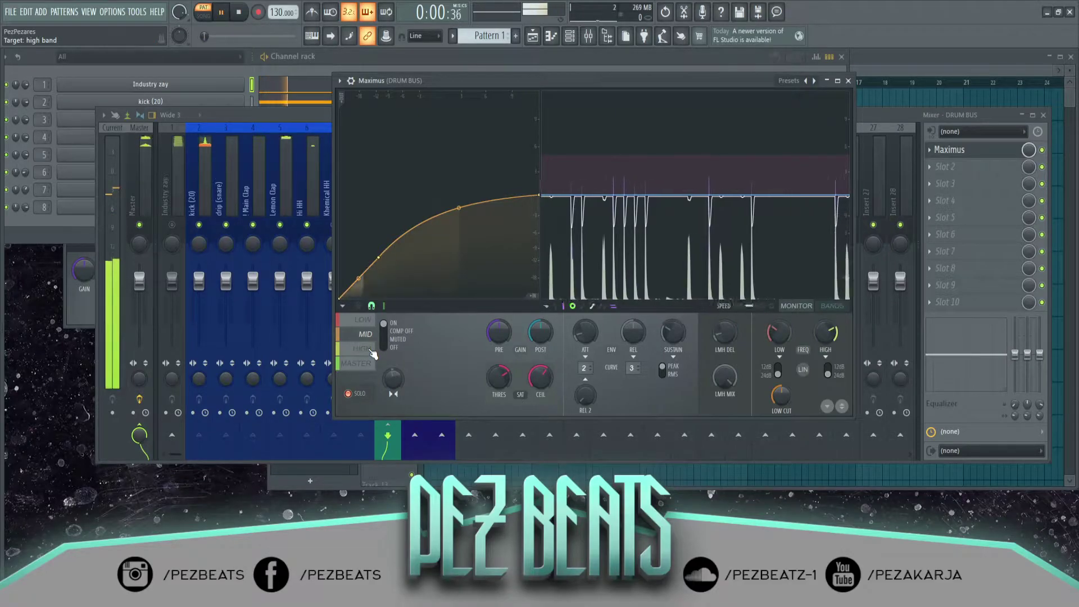
click(371, 349)
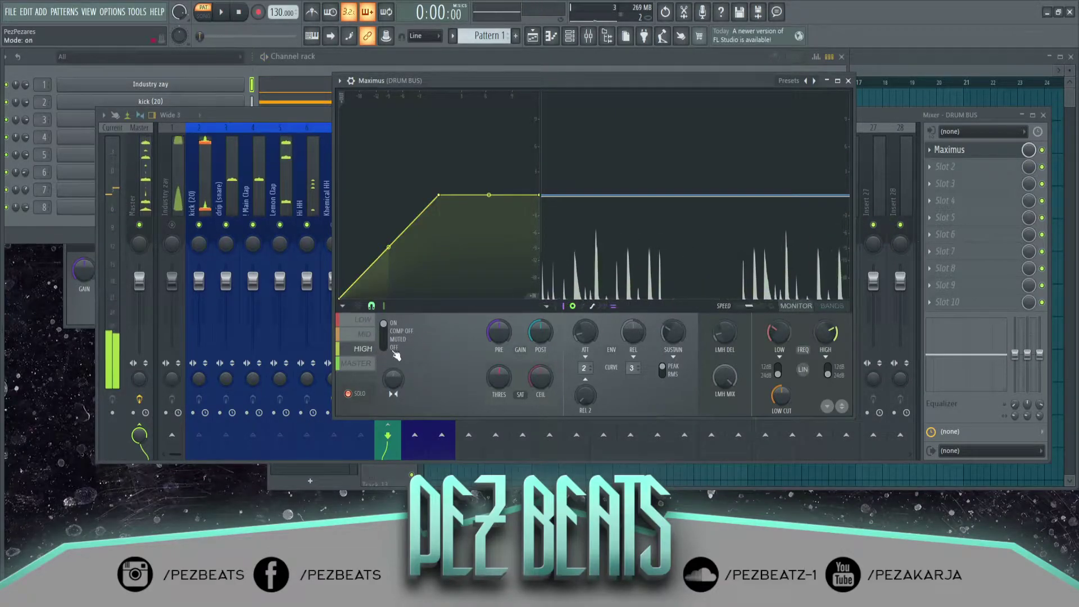
key(space)
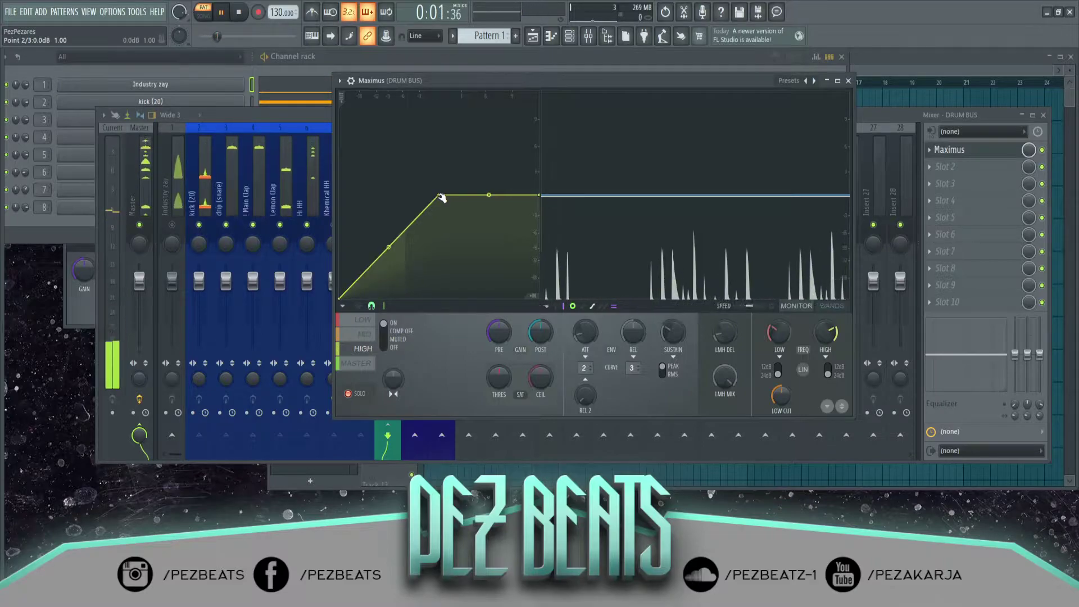
drag(442, 198, 382, 261)
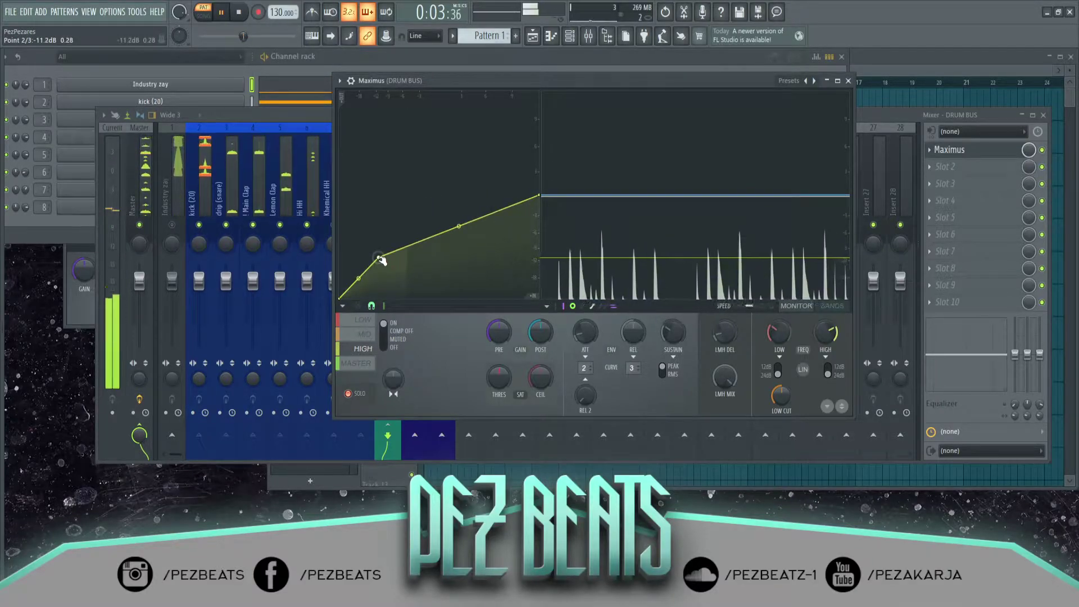
drag(458, 228, 460, 211)
Apply mode B soft saturation to the high band and adjust its saturation ceiling while auditioning the drums.
drag(499, 378, 499, 359)
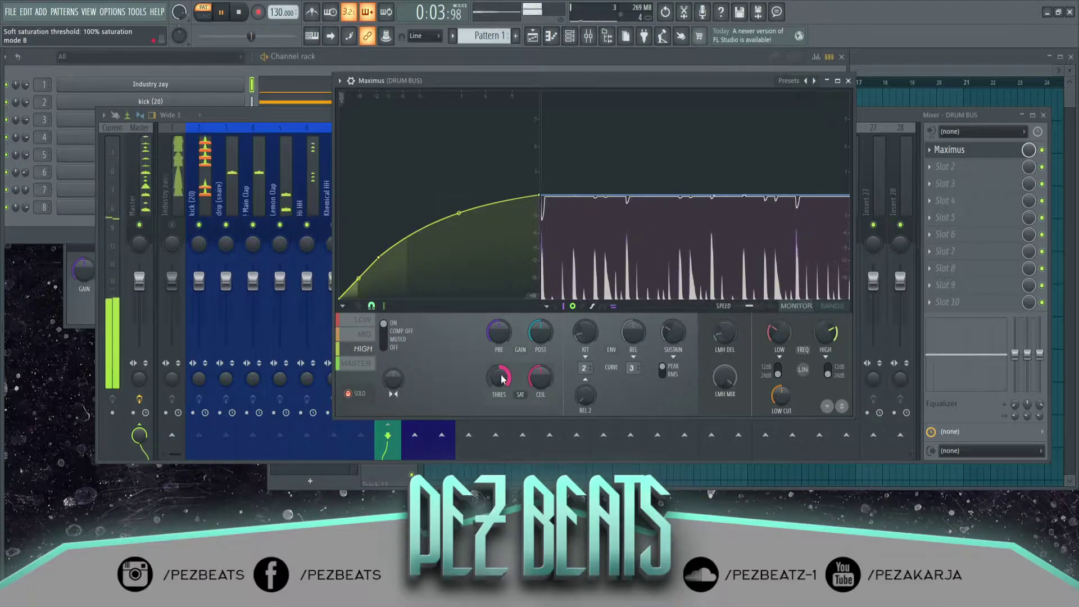
scroll(502, 380, down, 5)
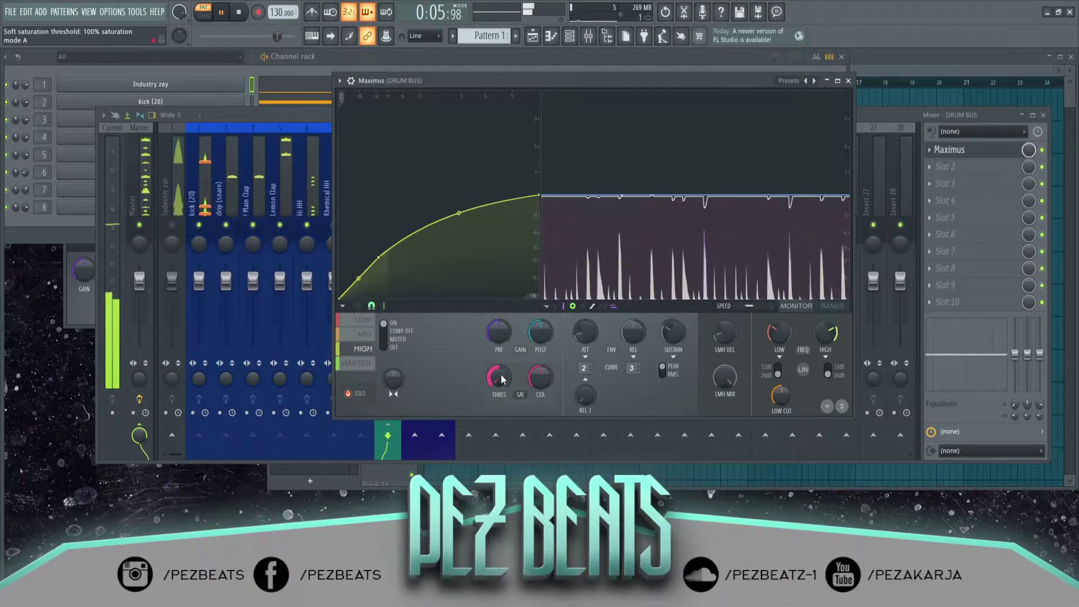
scroll(498, 378, up, 3)
drag(540, 378, 538, 405)
key(space)
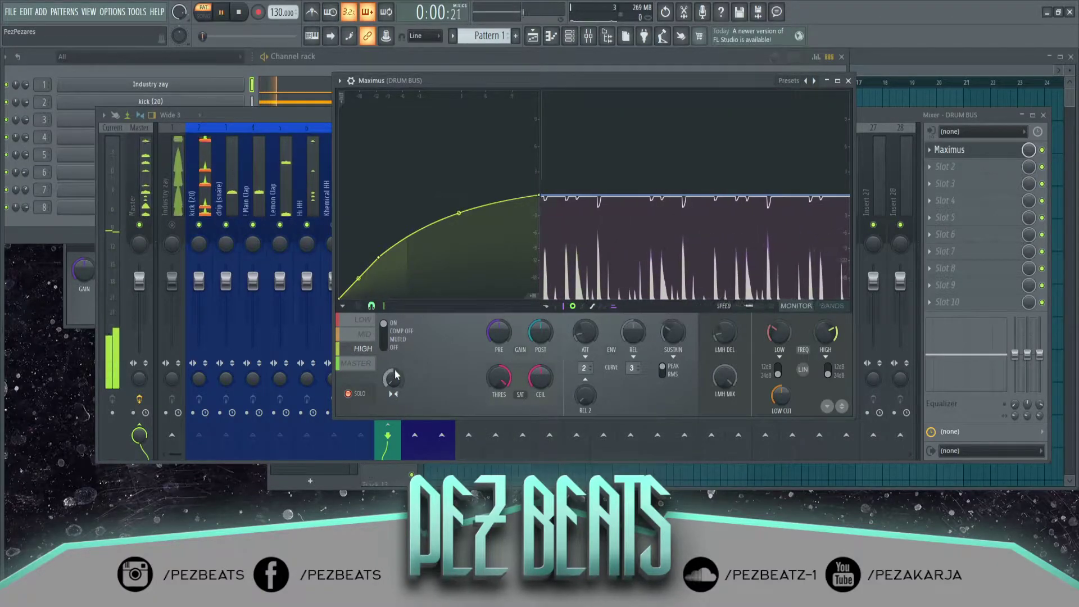
key(space)
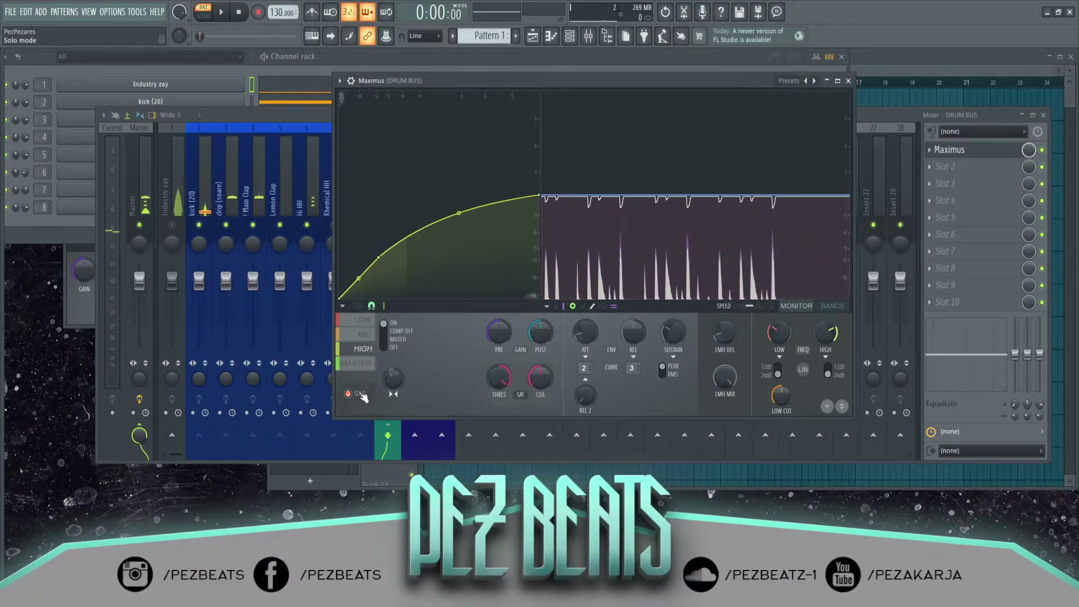
Lower the high band's compression knee further to about -14.2 dB and bend the curve above it upward again.
key(space)
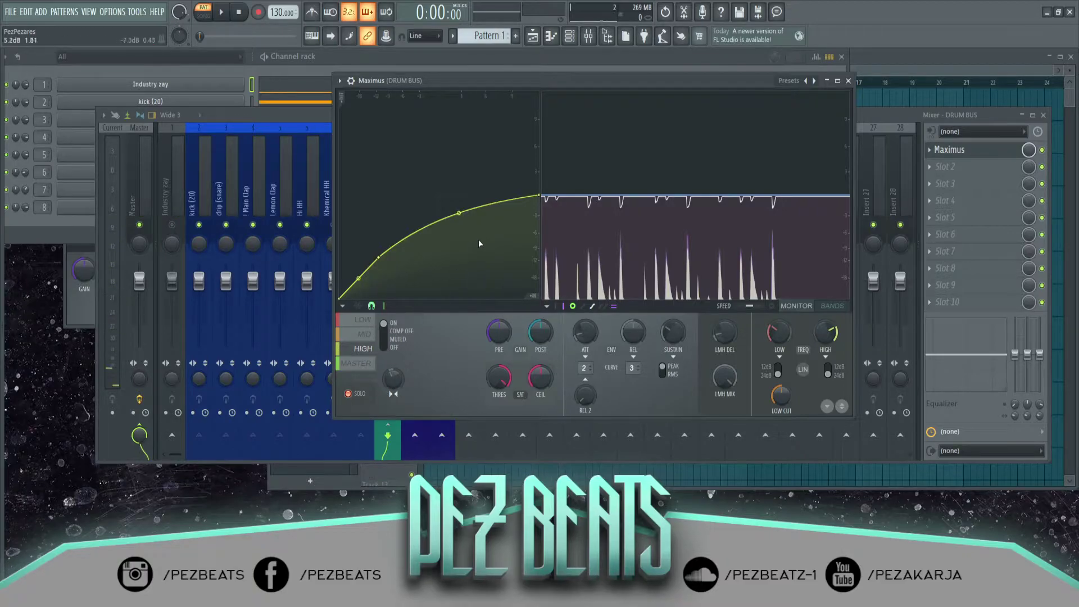
drag(457, 213, 458, 227)
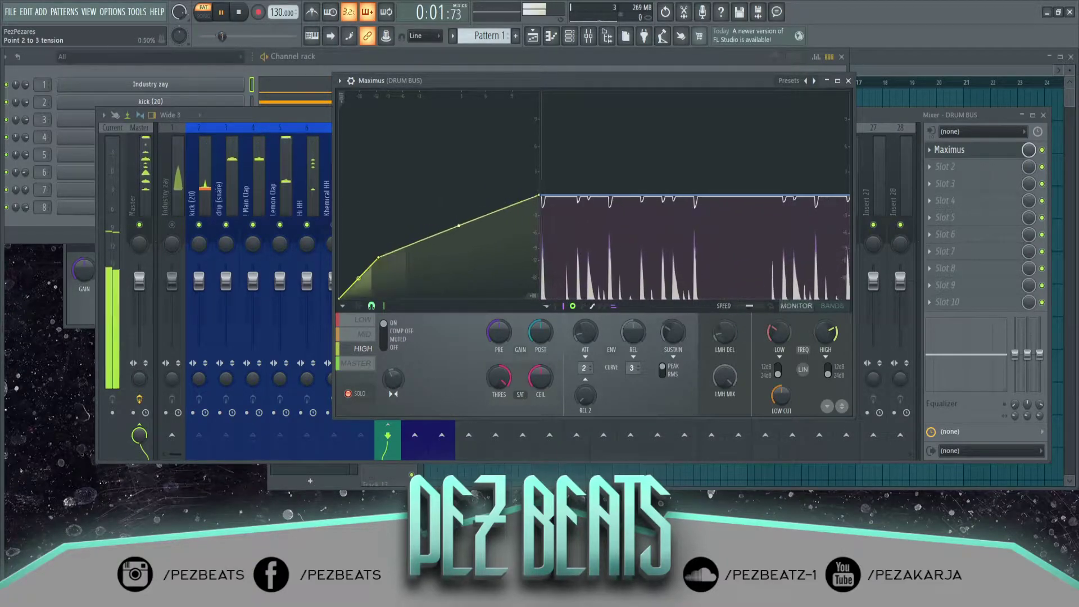
drag(378, 258, 373, 266)
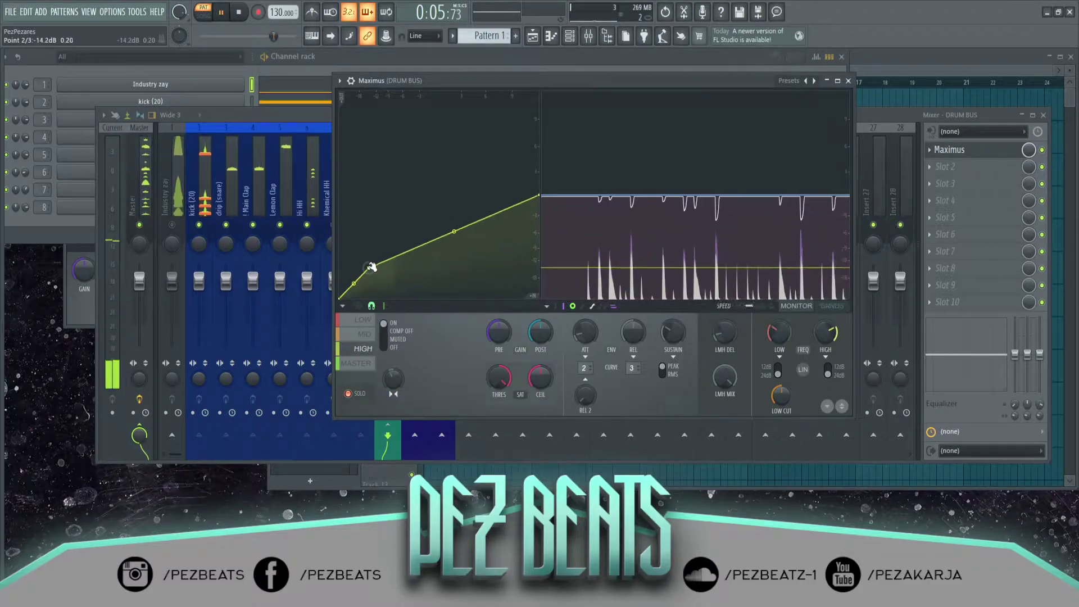
drag(457, 241, 454, 216)
key(space)
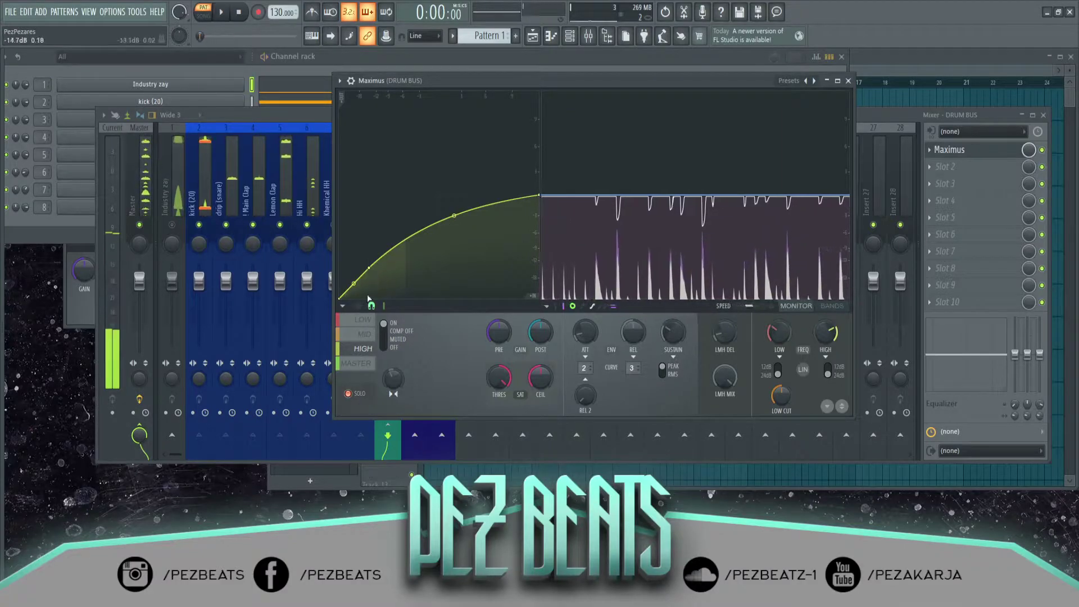
Show the master band and audition the DRUM BUS, checking the Maximus effect from its mixer slot.
click(368, 366)
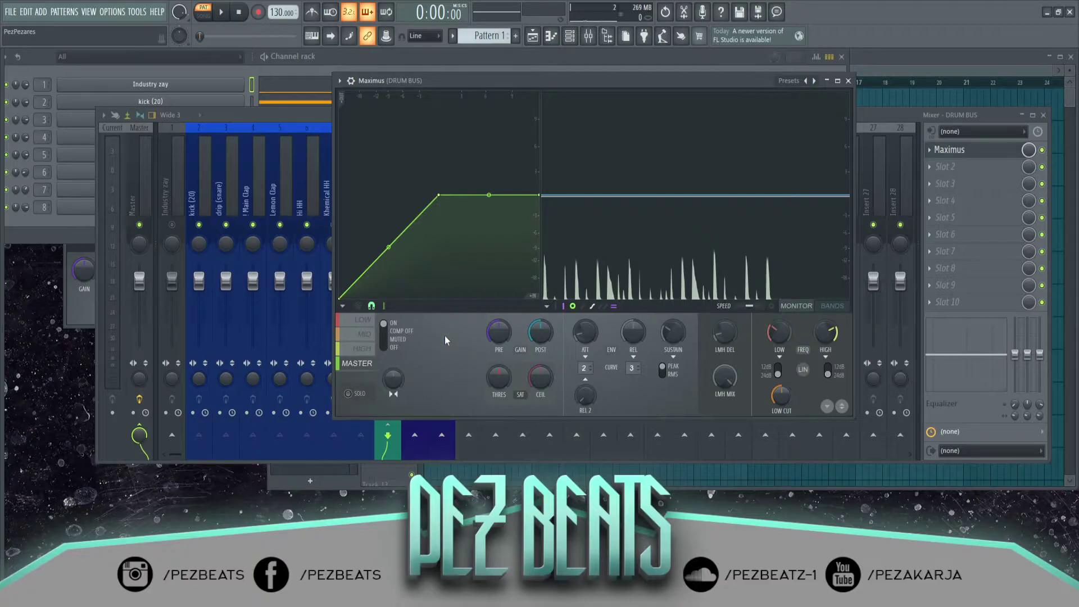
key(space)
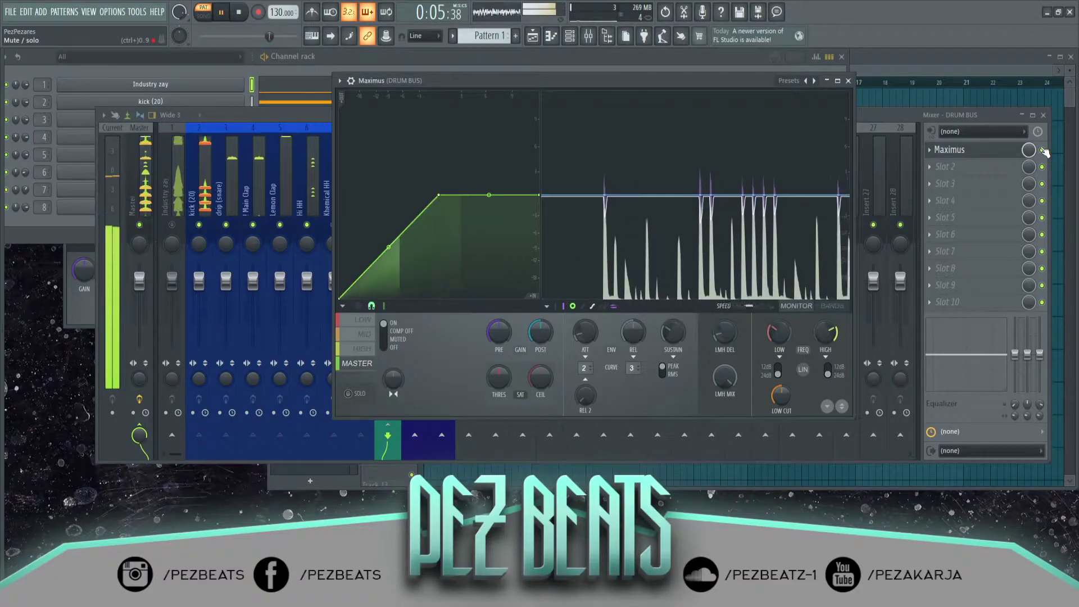
key(space)
click(1045, 151)
key(space)
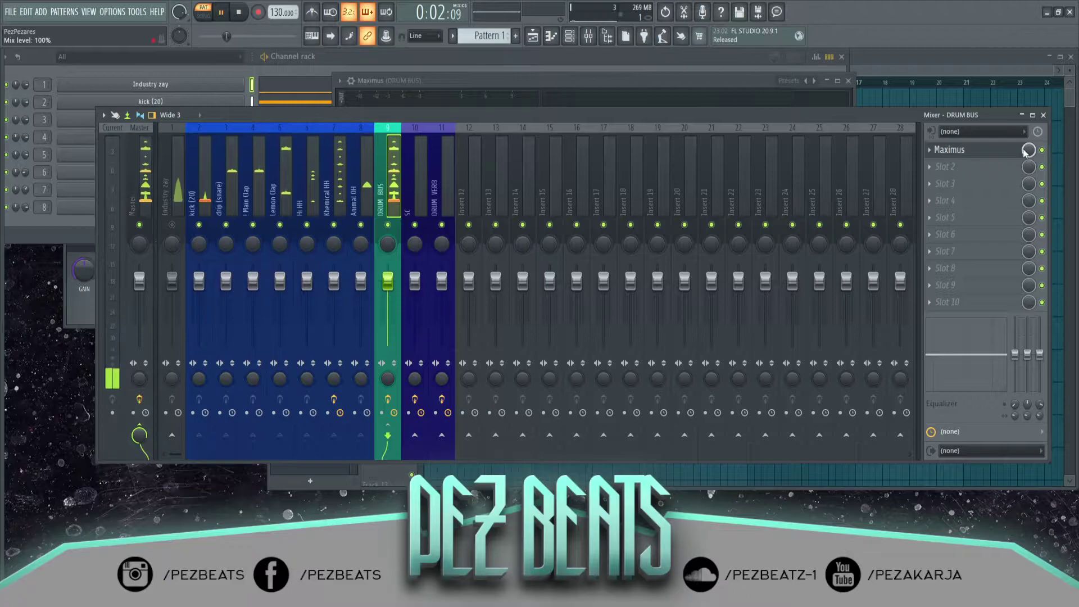
click(738, 91)
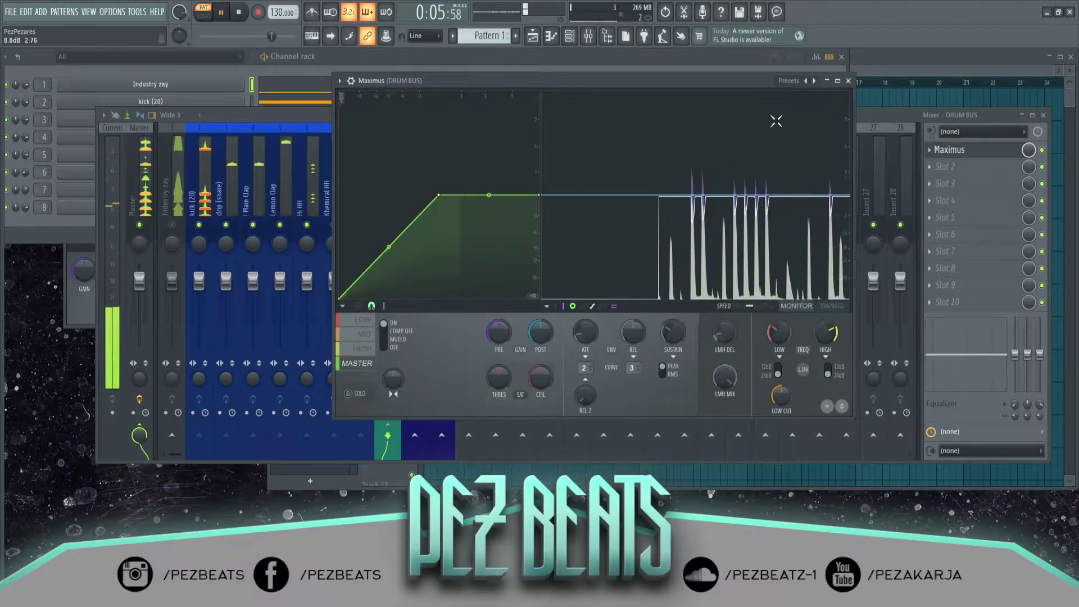
Compare the drums with Maximus bypassed and re-enabled from its wrapper settings, and move the plugin window clear of the DRUM BUS track.
click(351, 81)
click(820, 100)
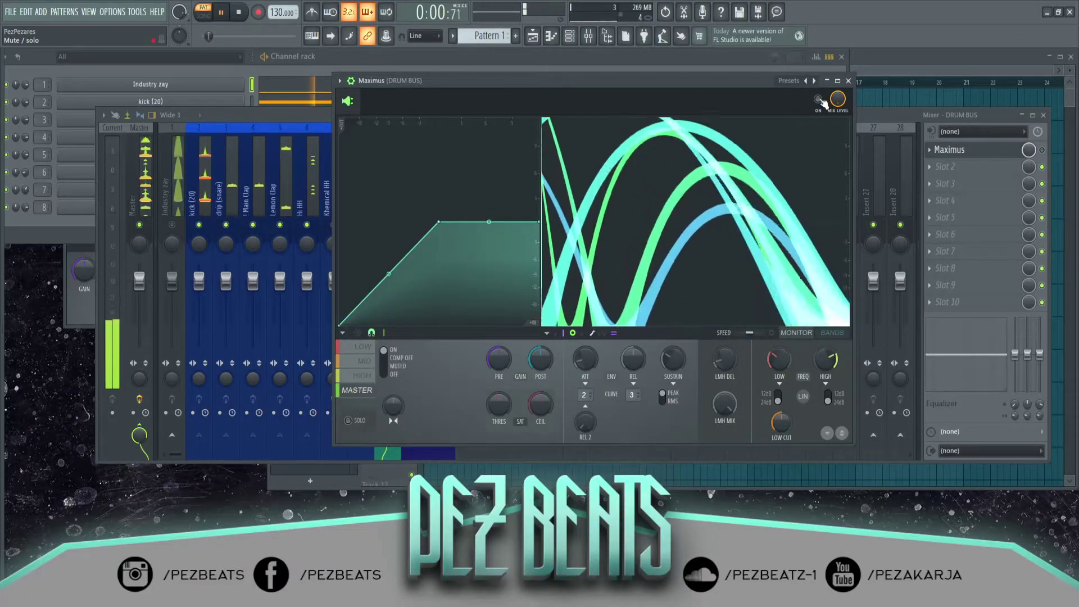
click(819, 100)
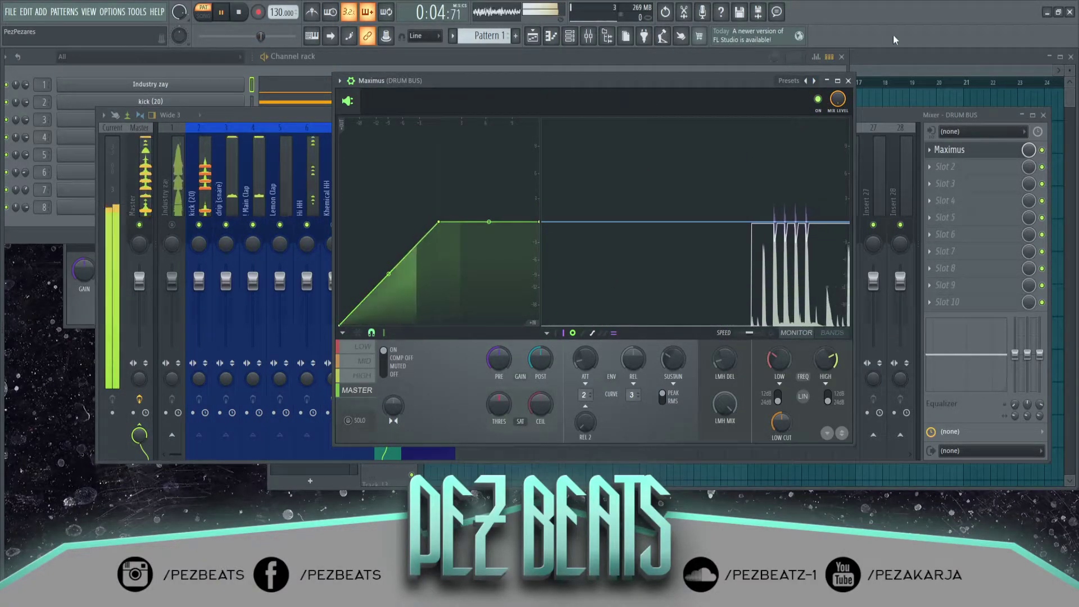
drag(733, 81, 836, 83)
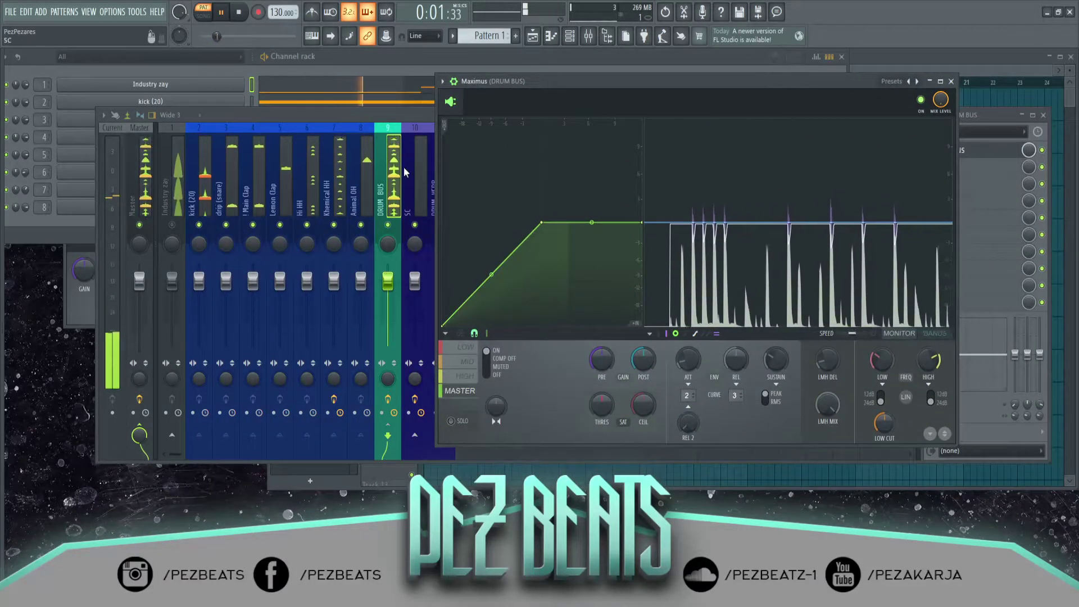
key(space)
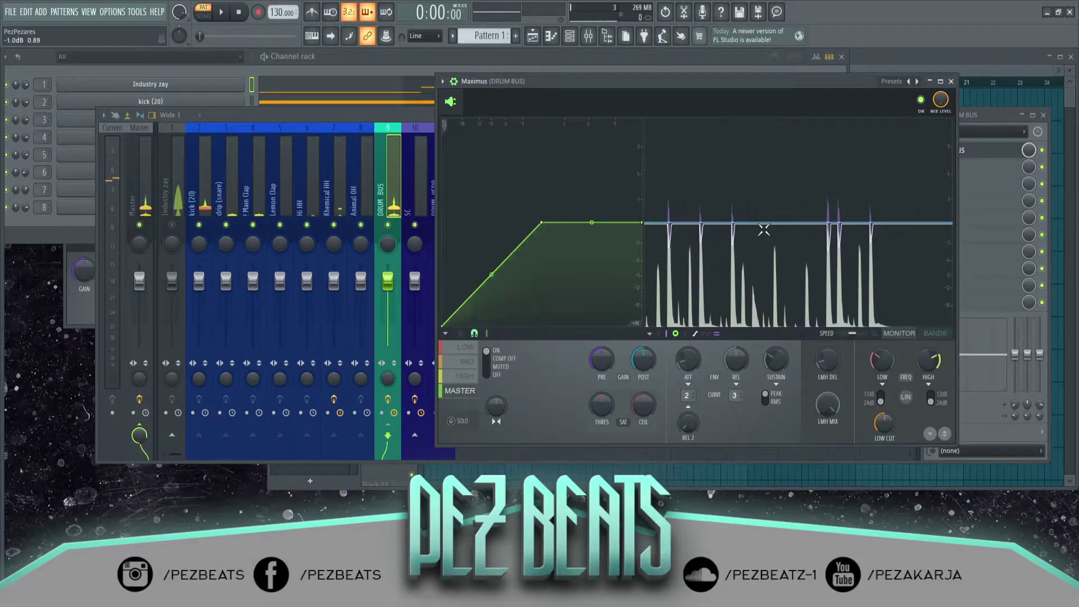
key(space)
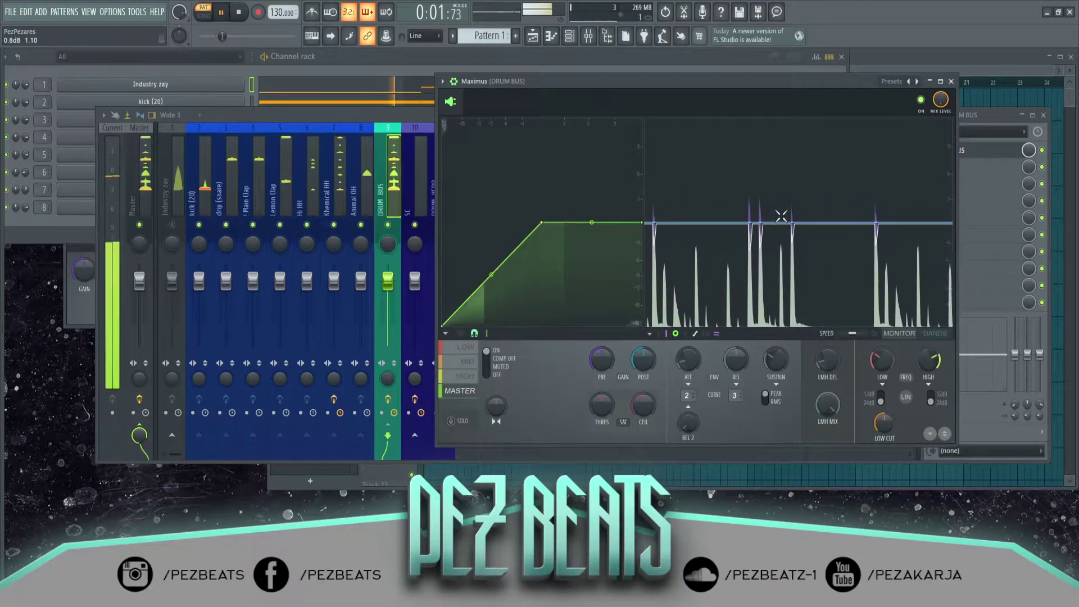
Review the mid band, and add about 4% mode A soft saturation to the master band.
click(467, 362)
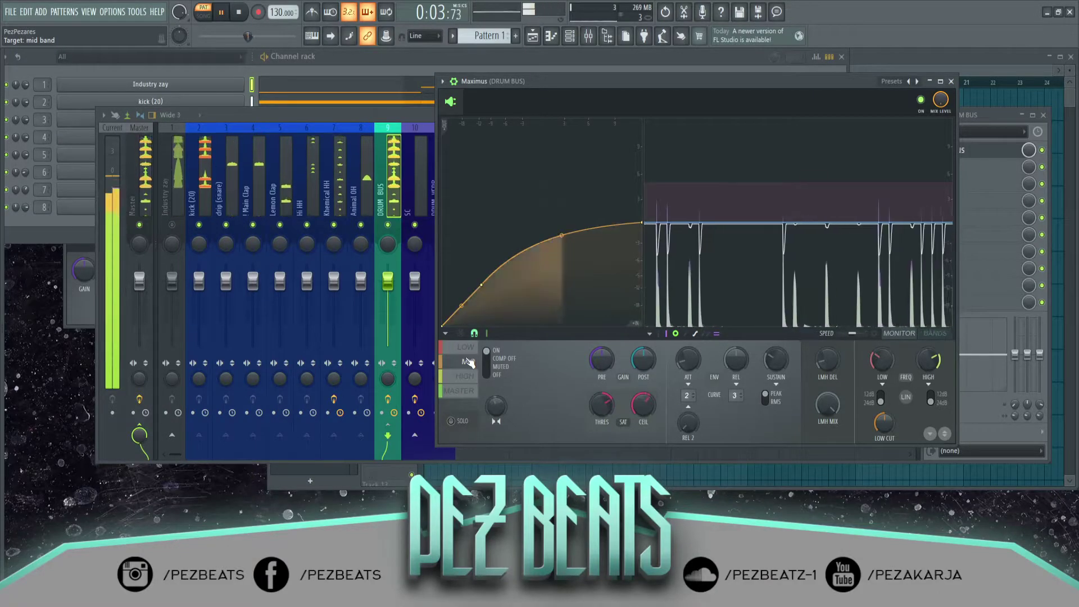
click(460, 390)
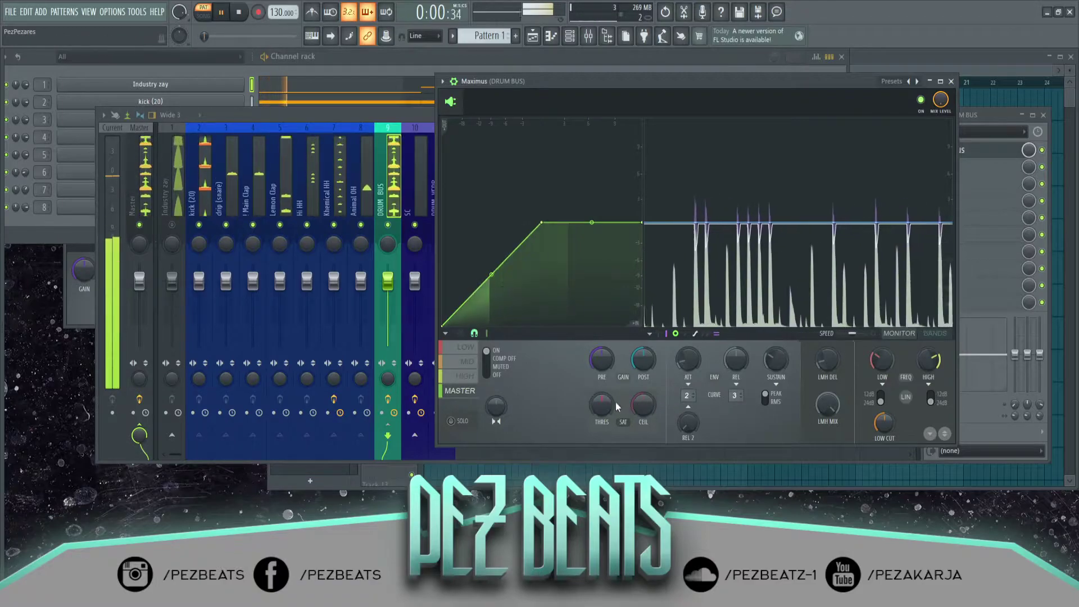
drag(602, 406, 602, 402)
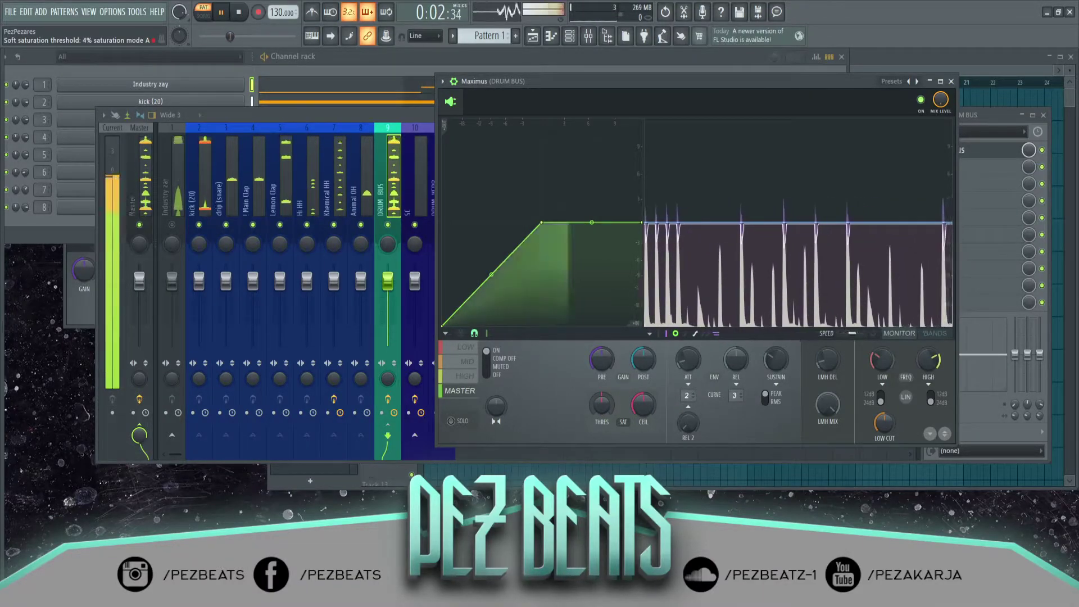
click(623, 422)
mouse_move(602, 403)
mouse_down()
mouse_move(601, 360)
mouse_move(601, 401)
mouse_up()
click(623, 422)
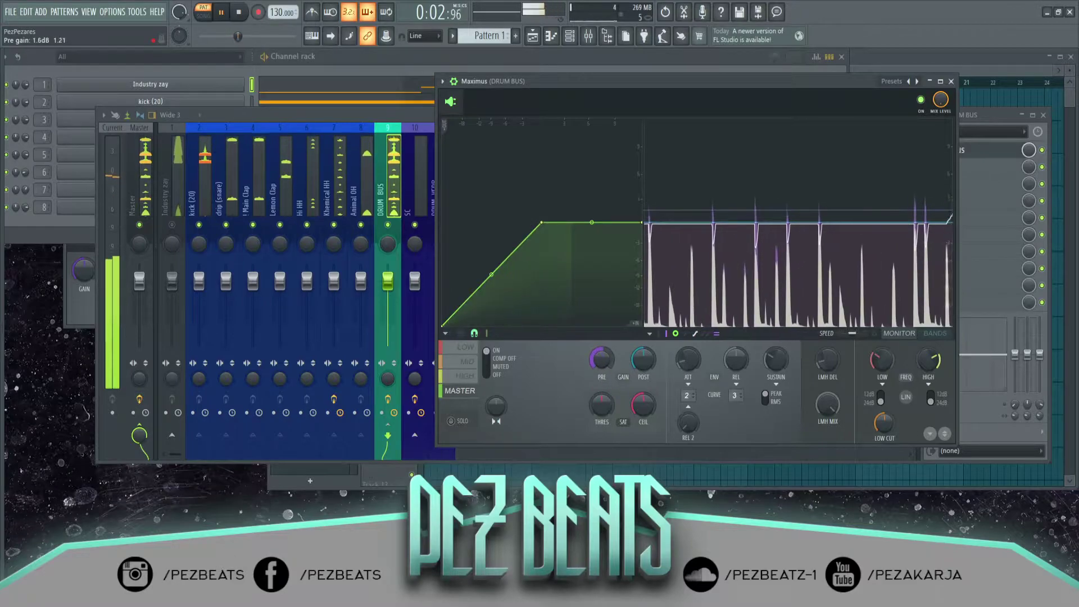
Try the master band's pre gain at about 4.1 dB and set its soft saturation ceiling to 5.9 dB.
drag(599, 360, 598, 348)
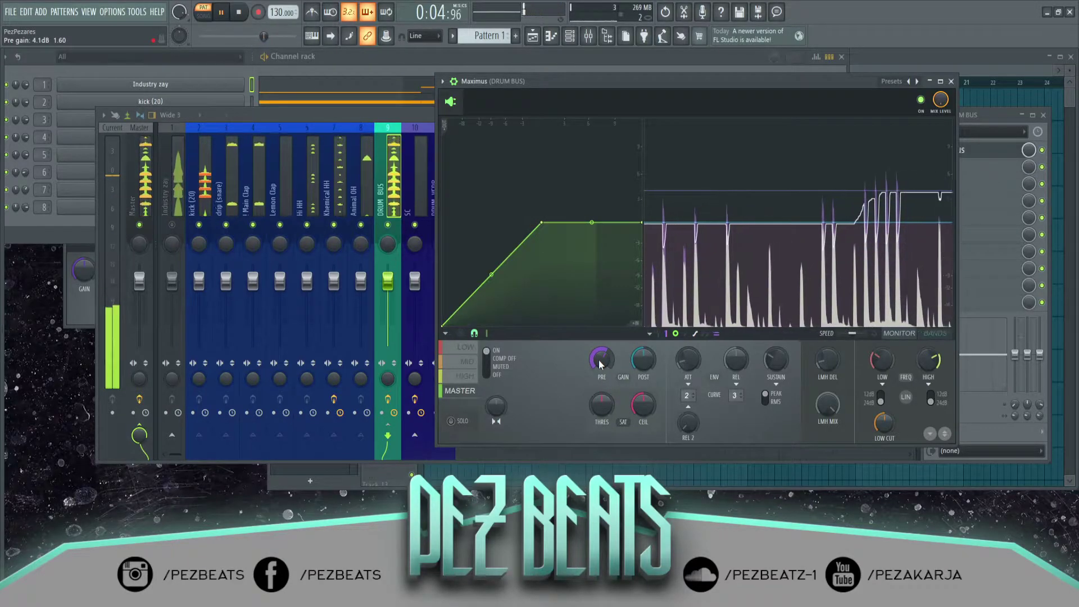
key(space)
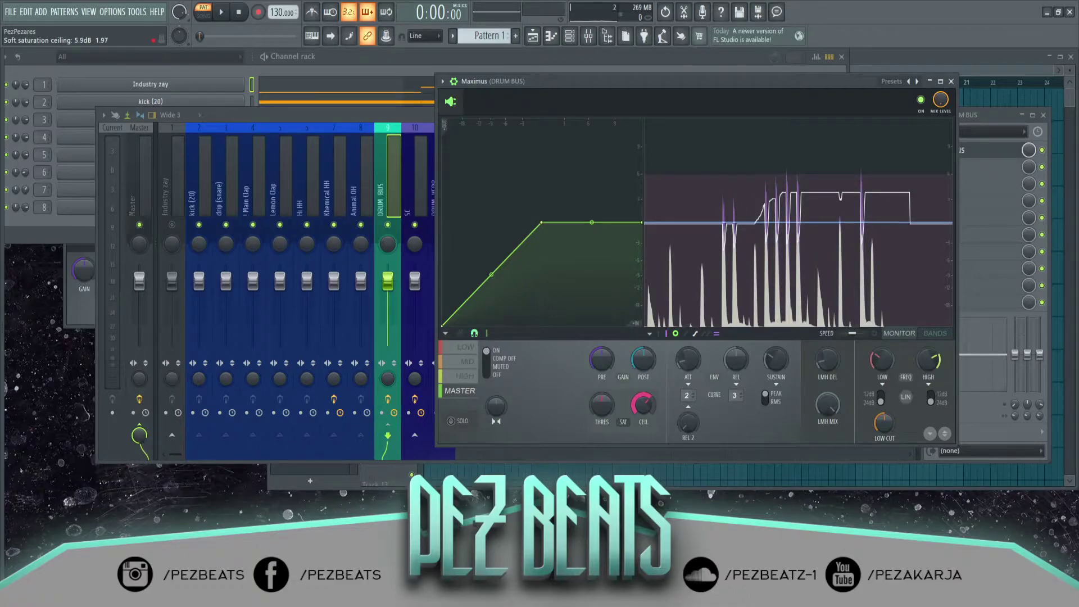
Audition the drum bus and raise the master band's pre gain to about 3.0 dB in Maximus.
key(space)
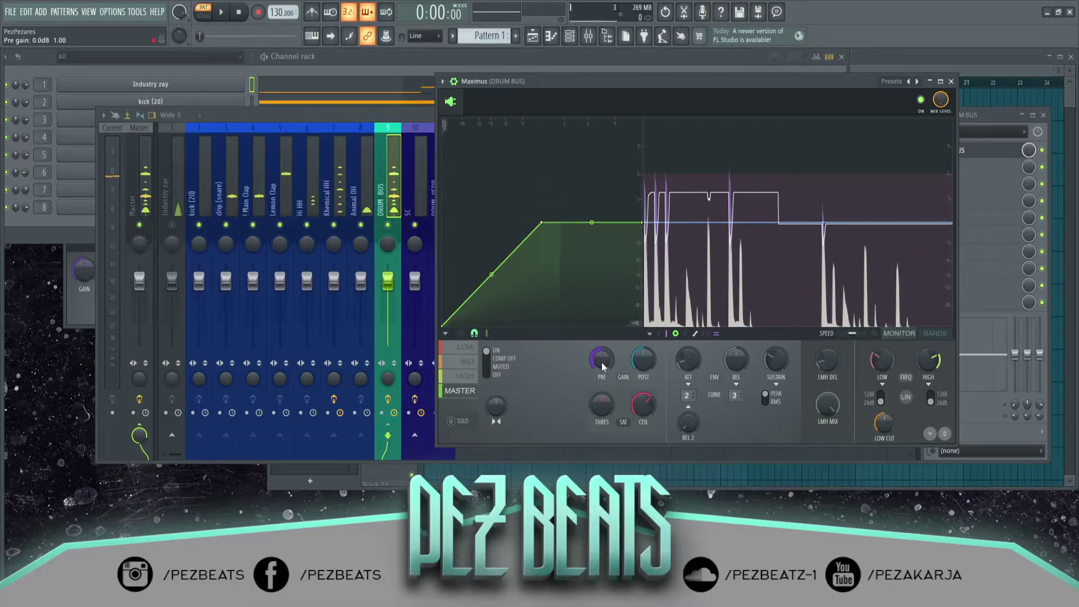
key(space)
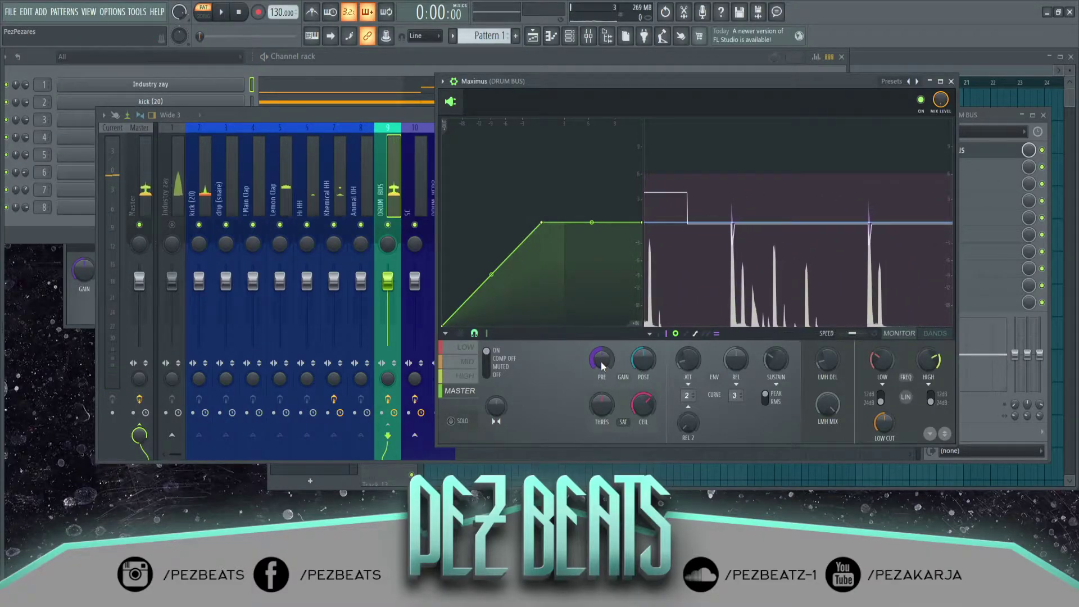
key(space)
drag(601, 360, 602, 352)
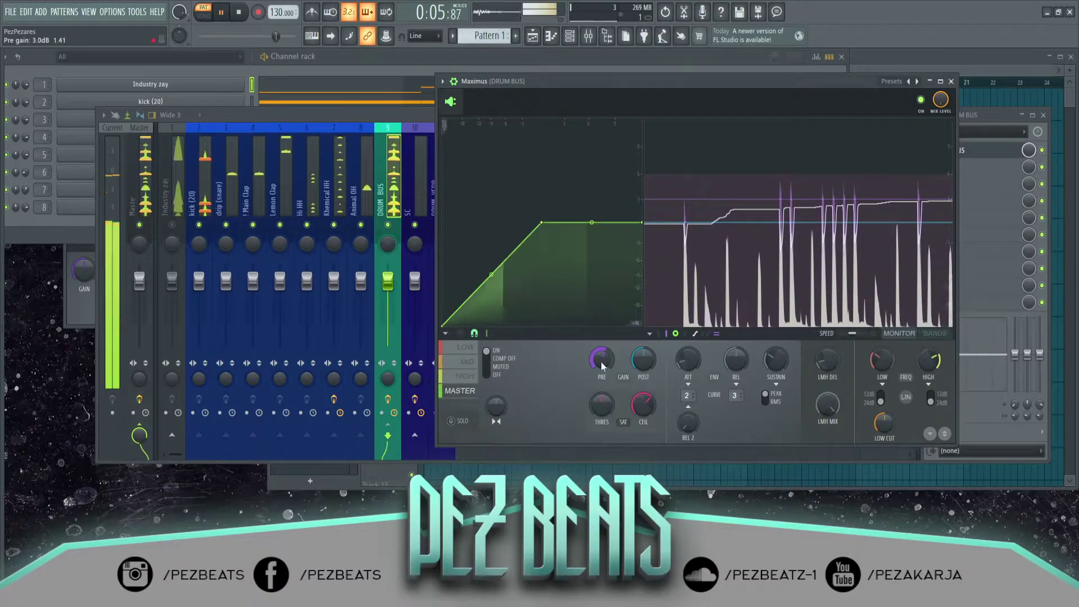
key(space)
Unsolo the DRUM BUS, and set the Maximus master band's pre gain to about 1.8 dB while the full beat plays.
click(390, 228)
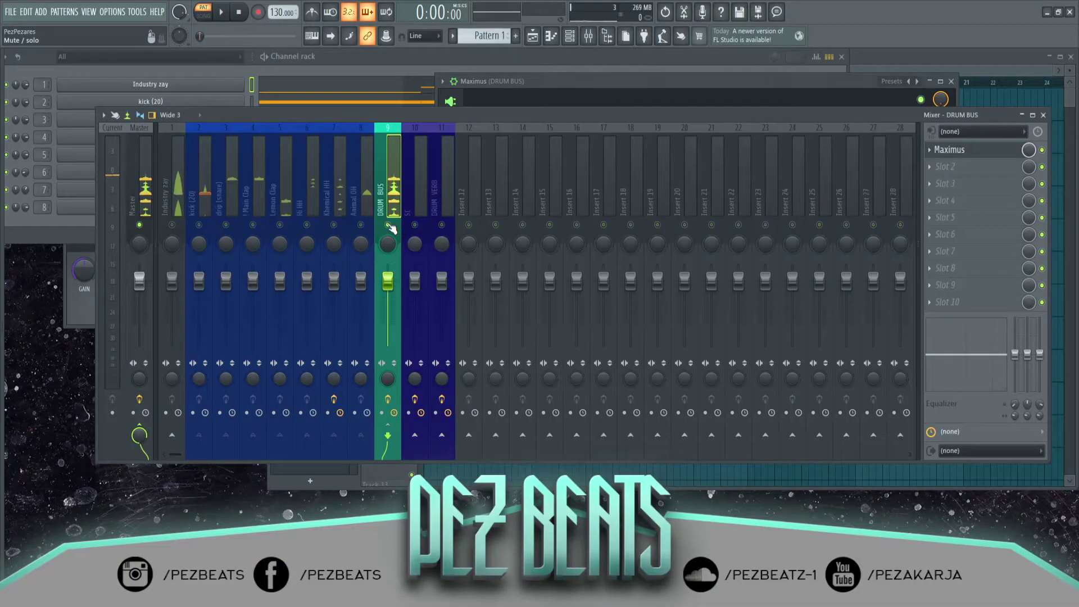
key(space)
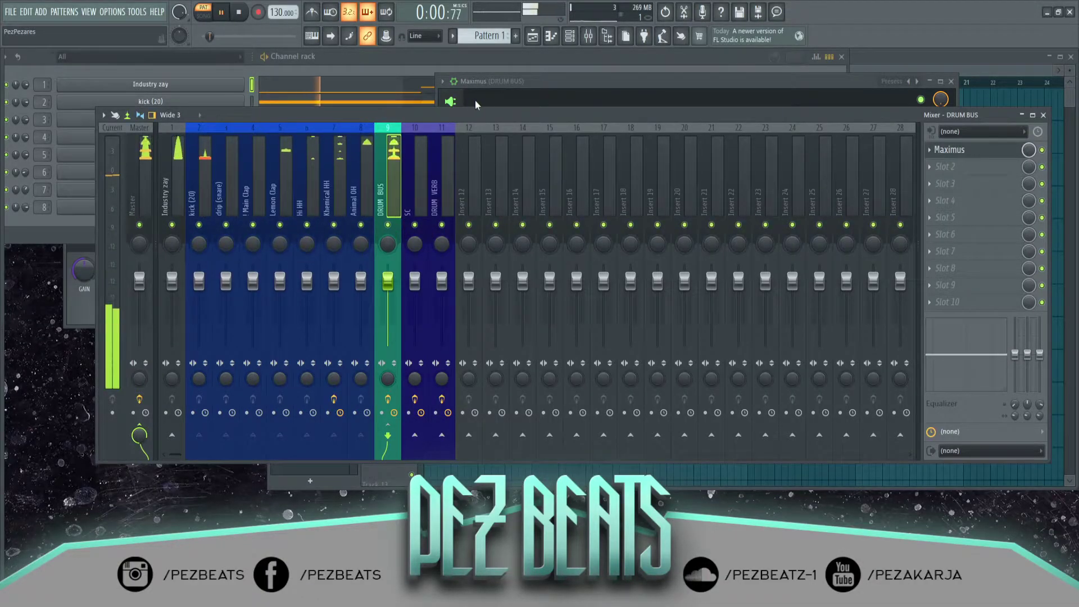
click(508, 83)
drag(592, 366, 592, 375)
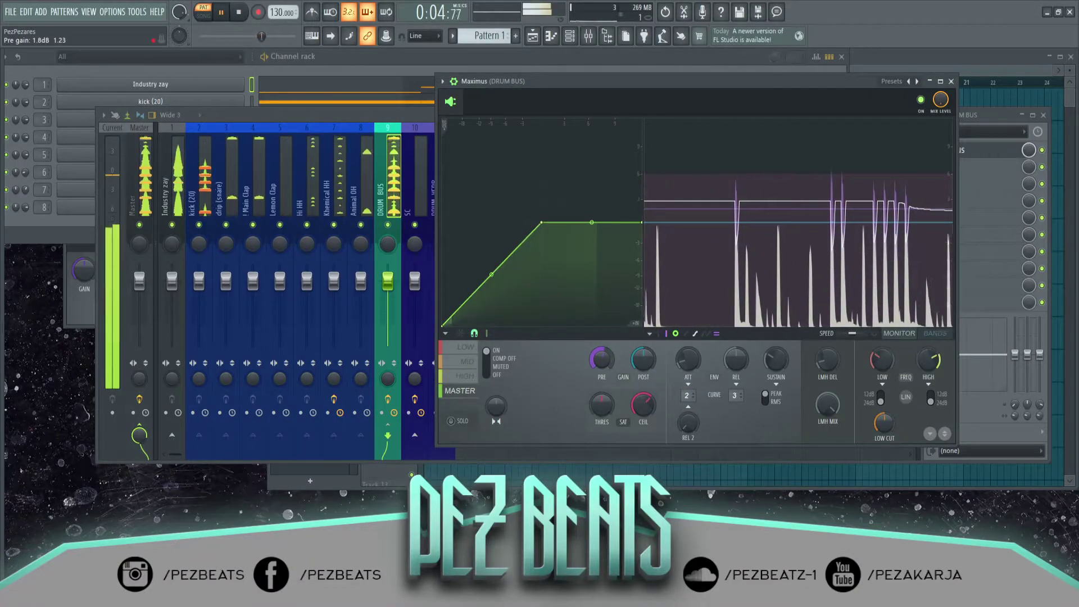
click(951, 81)
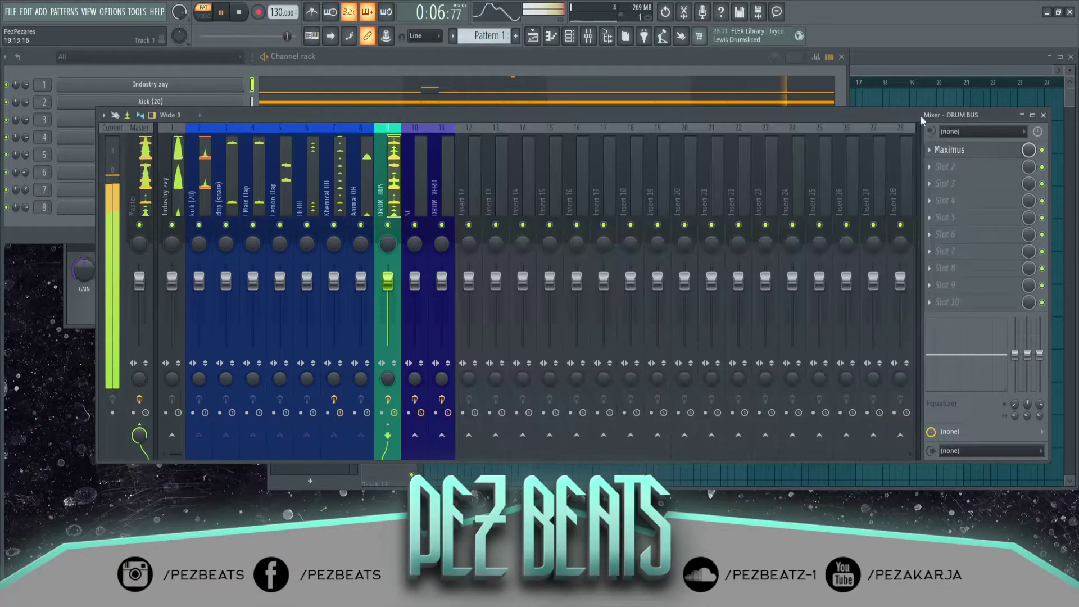